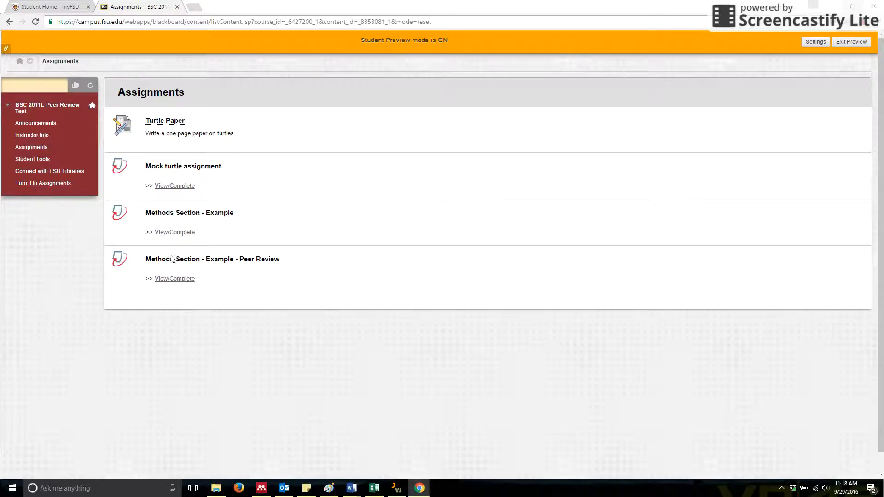
Step: Open the "Methods Section - Example - Peer Review" assignment and start writing the review for paper 02
left_click(181, 282)
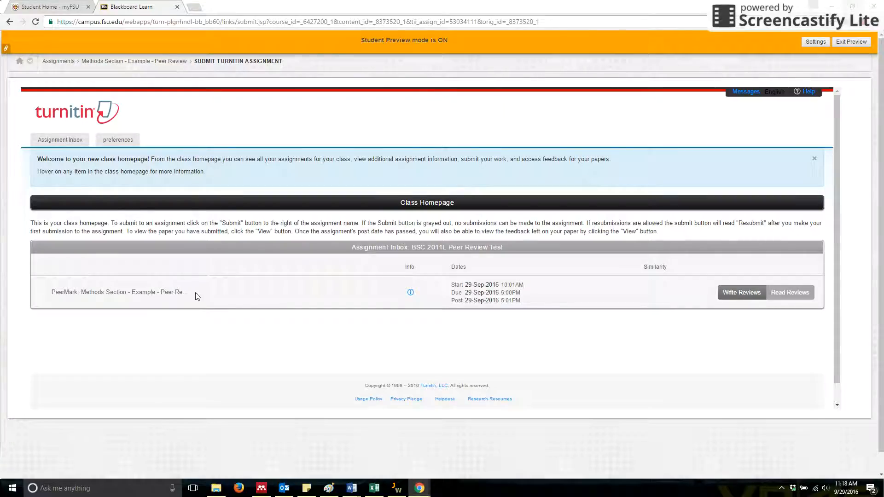
mouse_move(409, 295)
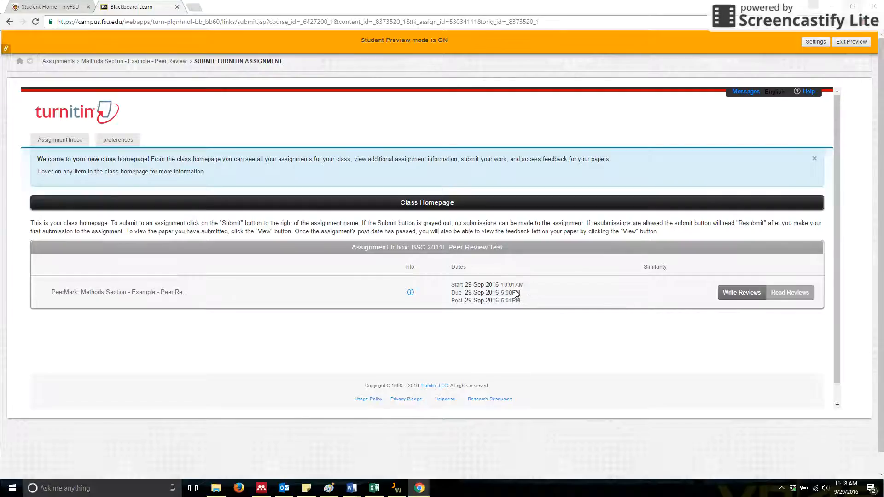
mouse_move(516, 291)
mouse_move(793, 300)
left_click(750, 298)
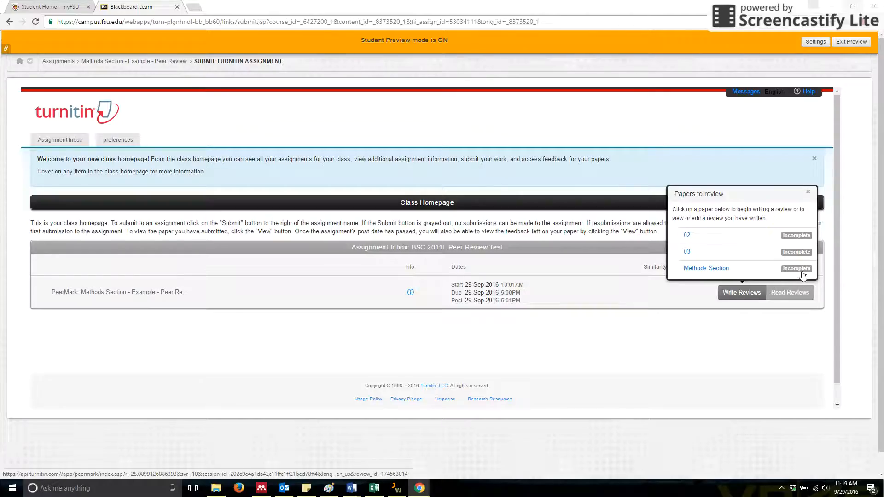
left_click(687, 235)
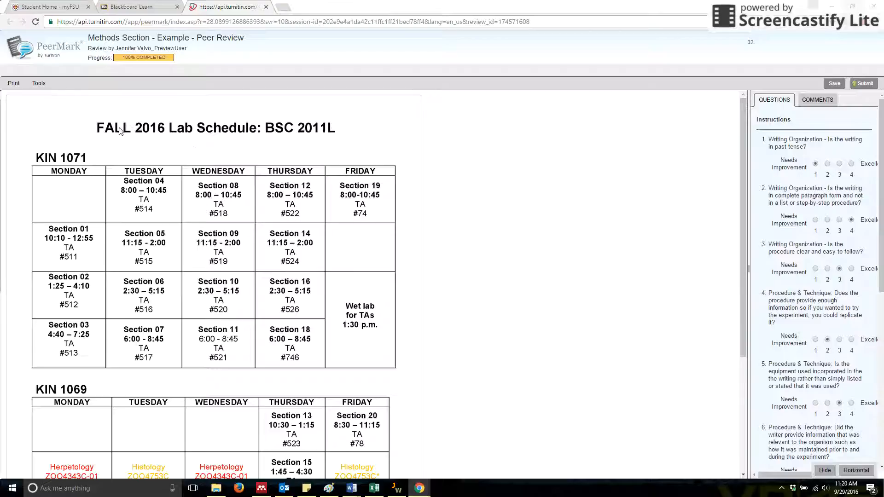
Step: Highlight the word FALL in the paper's title in red and attach the comment "Change this to spring"
left_click(39, 84)
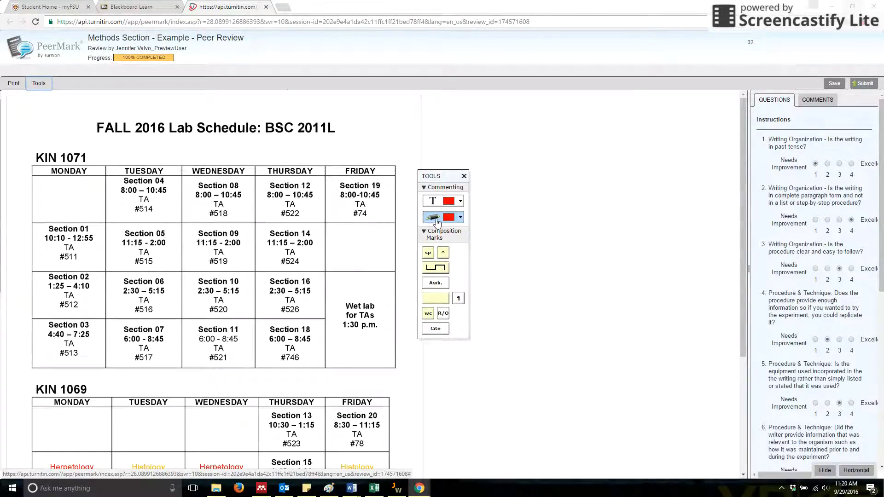
left_click_drag(96, 133, 133, 131)
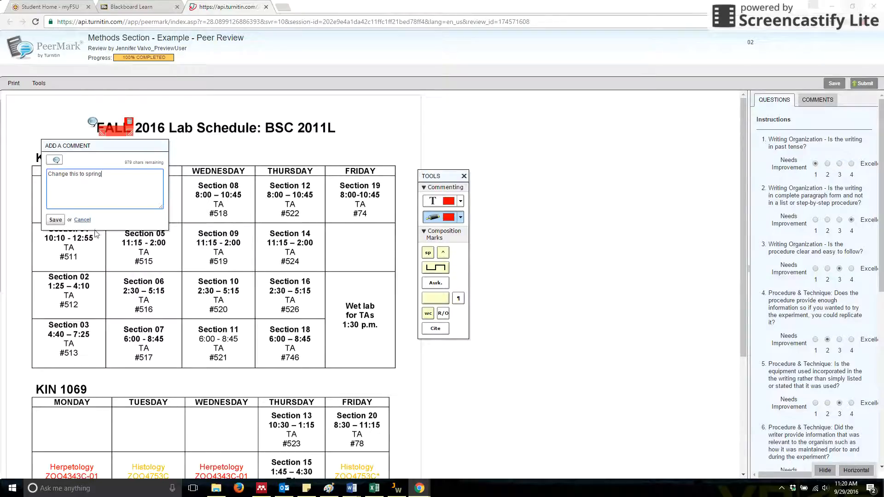
left_click(53, 220)
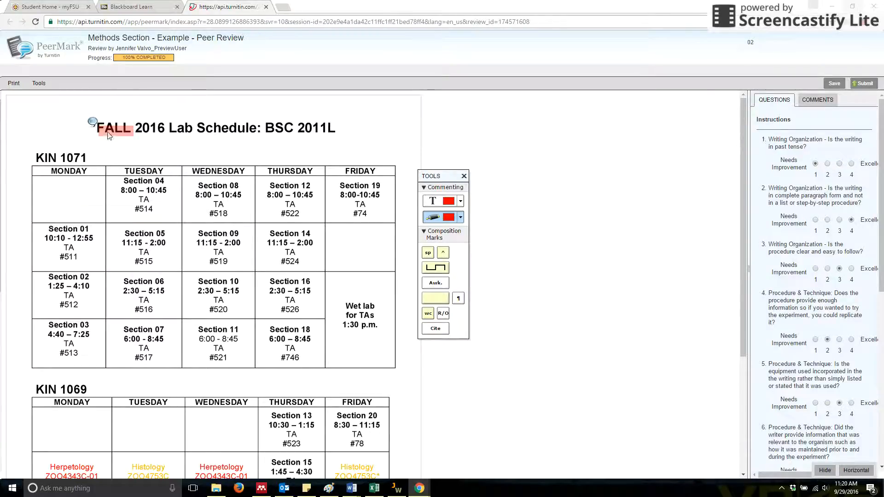
mouse_move(91, 122)
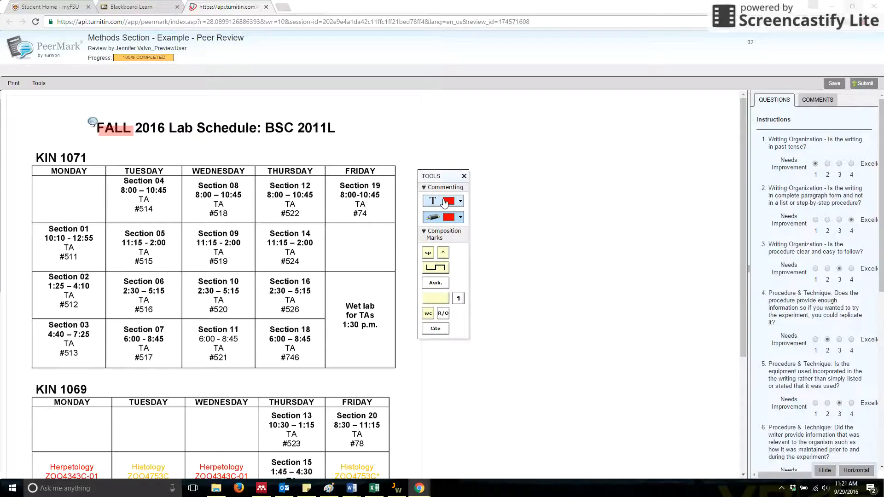
Step: Add the inline text "Put general text here." below the note under the KIN 1069 table, and delete it again
scroll(364, 256, "down", 4)
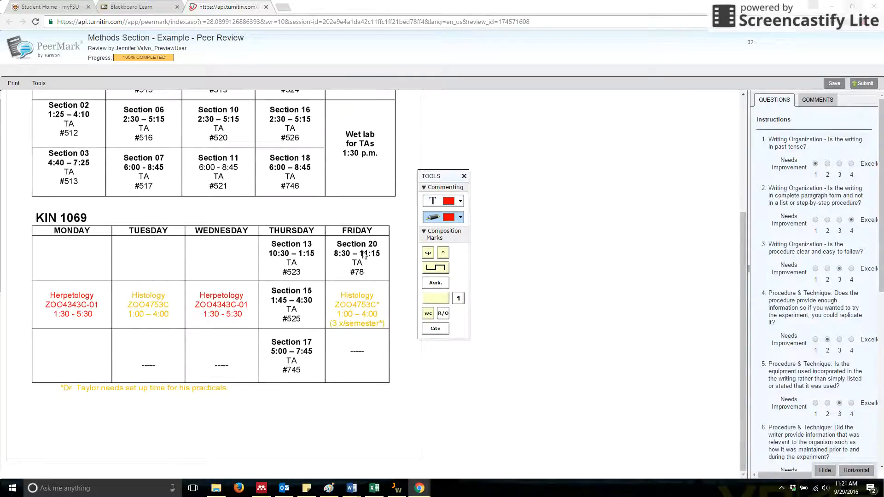
left_click(440, 203)
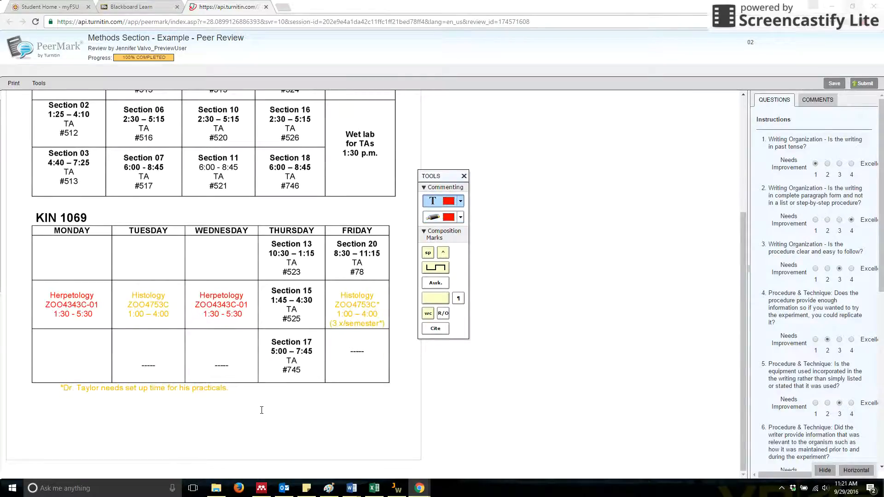
left_click(42, 412)
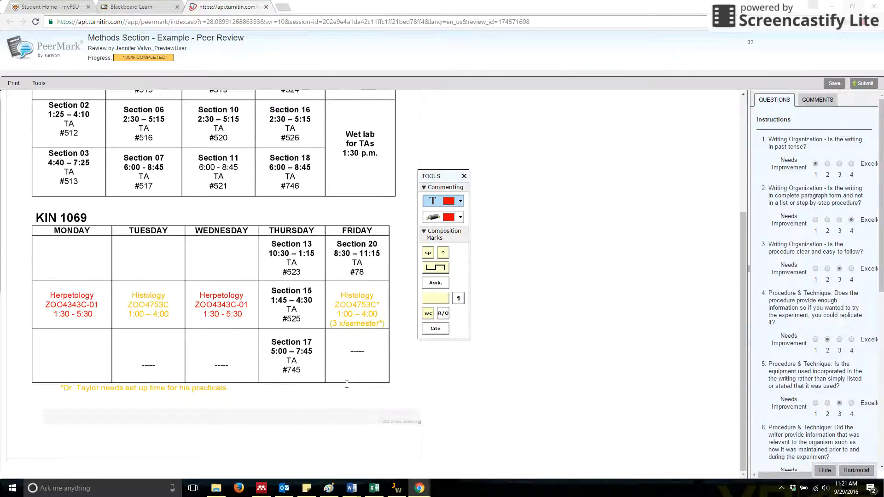
type("E")
left_click(433, 217)
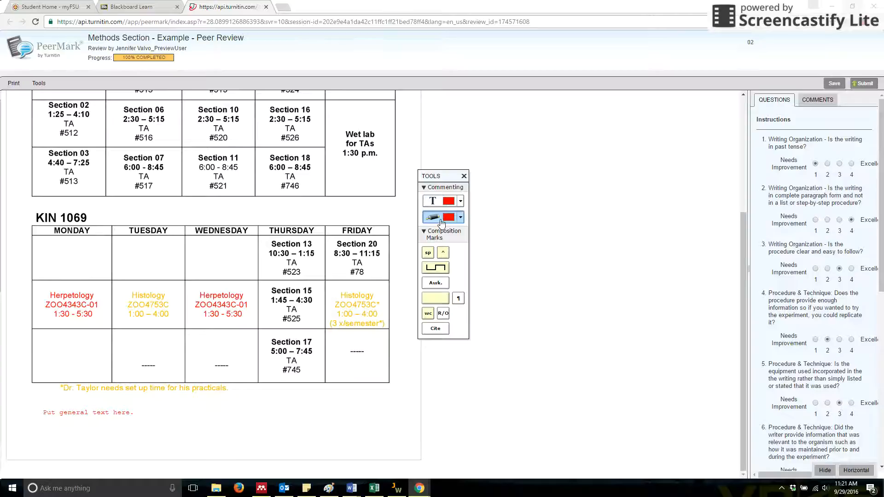
mouse_move(98, 410)
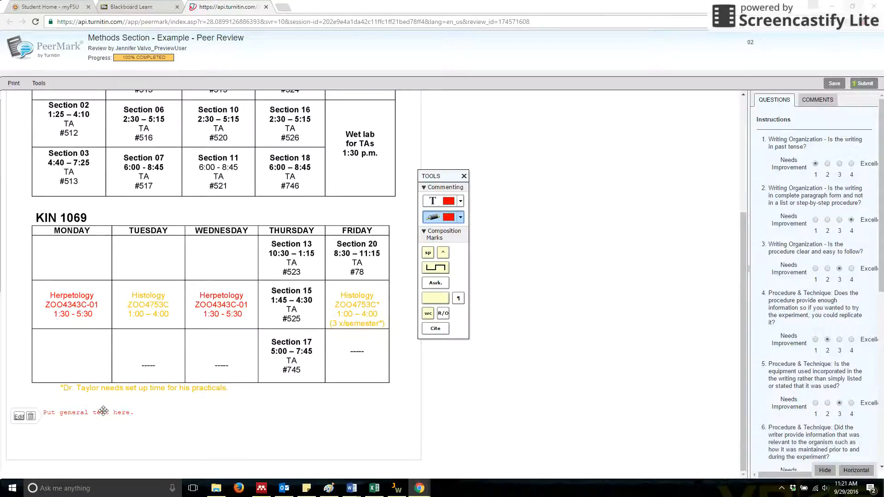
left_click(31, 418)
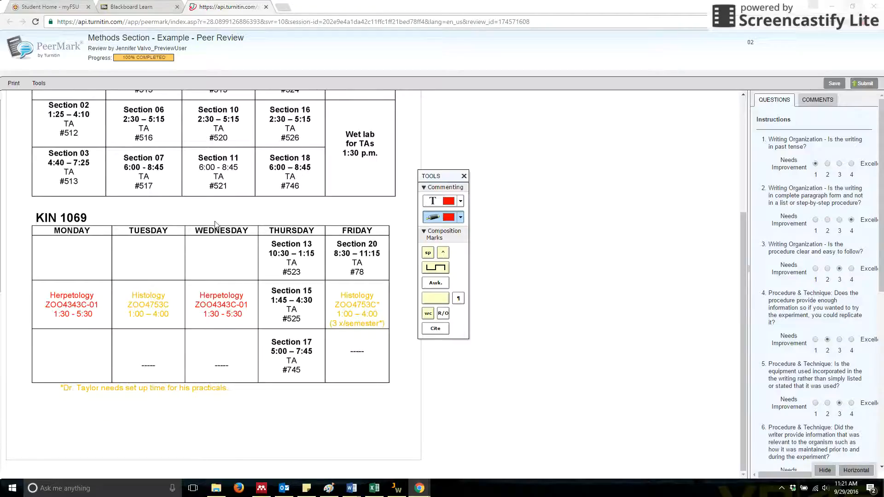
Step: Place an sp mark on the Thursday Section 14 entry and a Cite mark in the Friday wet lab cell
scroll(249, 270, "up", 4)
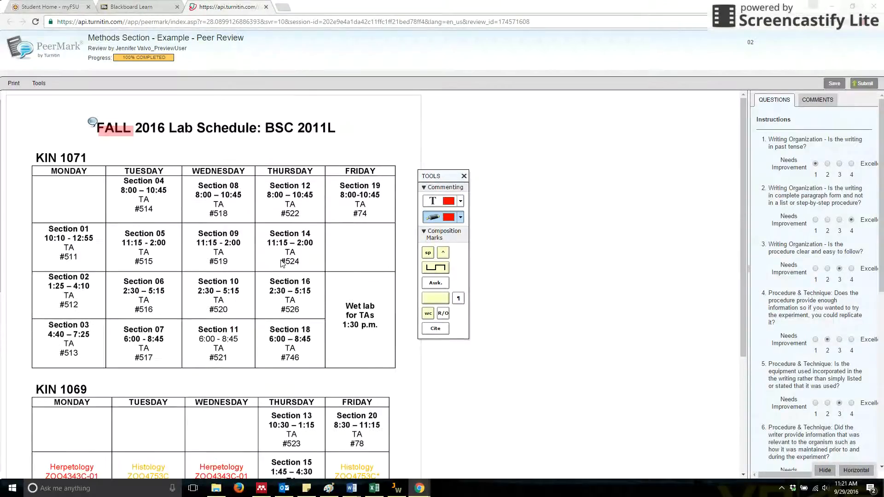
scroll(283, 264, "down", 3)
scroll(282, 263, "up", 3)
left_click_drag(428, 253, 263, 229)
mouse_move(287, 242)
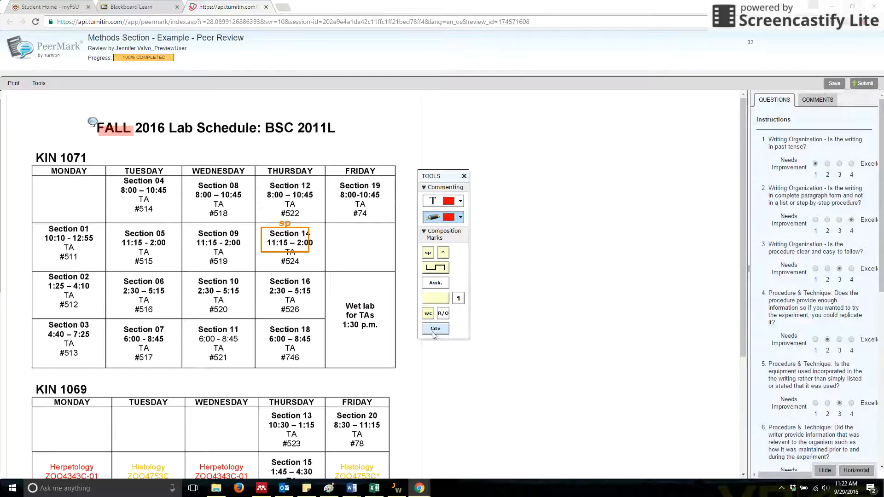
left_click_drag(434, 335, 359, 339)
mouse_move(370, 340)
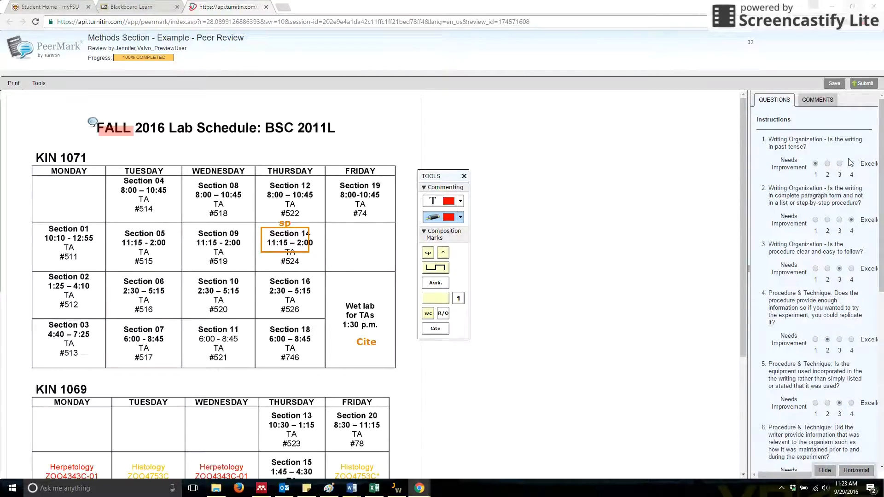
Step: Set the rating for question 1, on whether the writing is in past tense, to 3
left_click(827, 164)
left_click(852, 164)
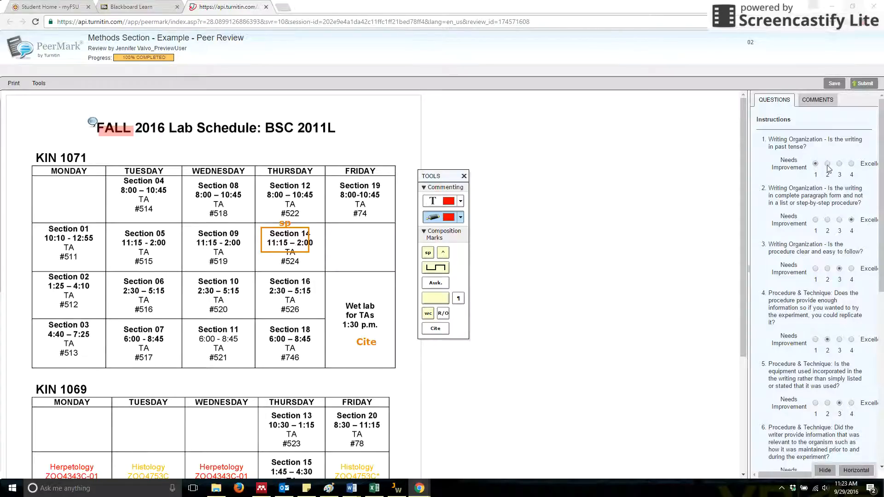
left_click(828, 164)
left_click(828, 164)
left_click(839, 165)
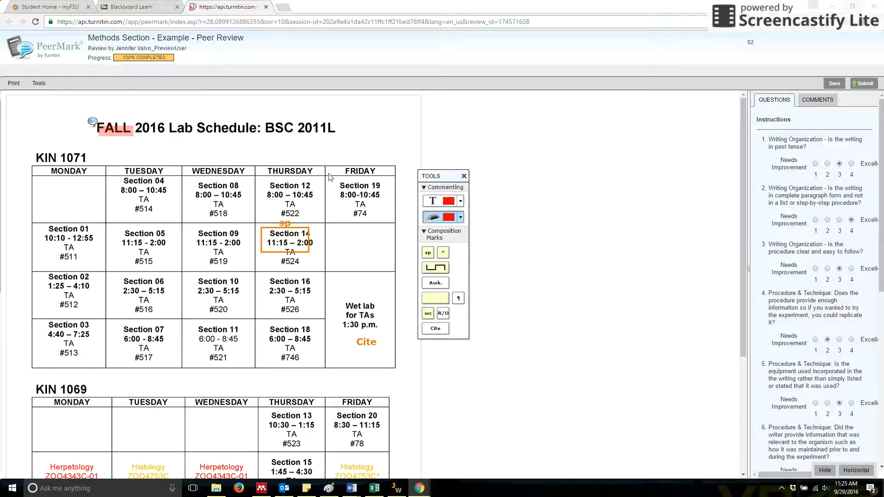
Step: Add the comment "There are a few lapses into future tense" beside the note under the KIN 1069 table and save it
scroll(210, 265, "down", 4)
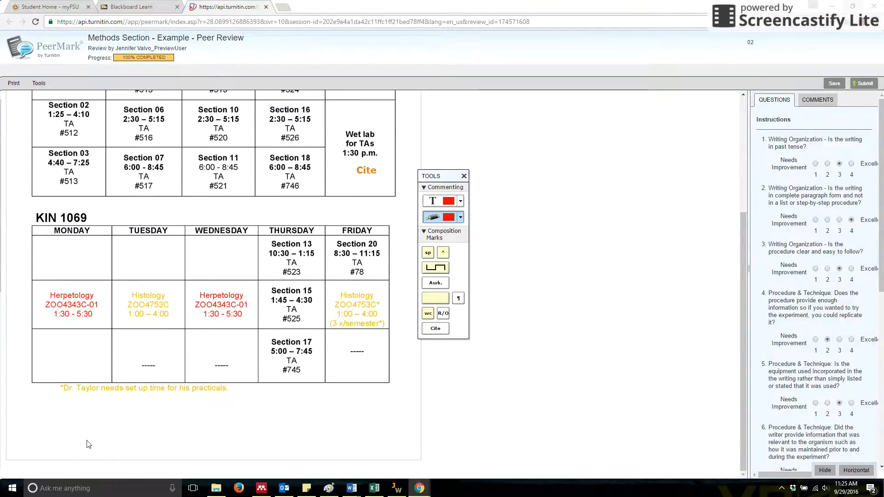
left_click(51, 400)
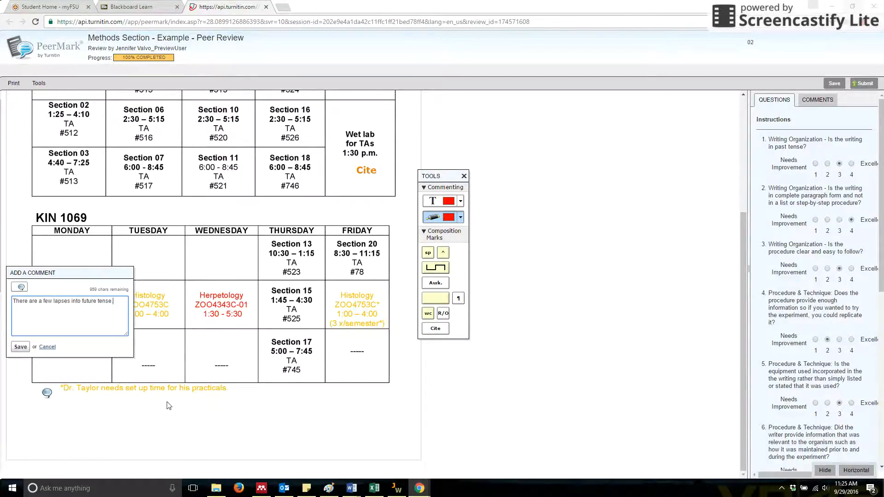
left_click(21, 348)
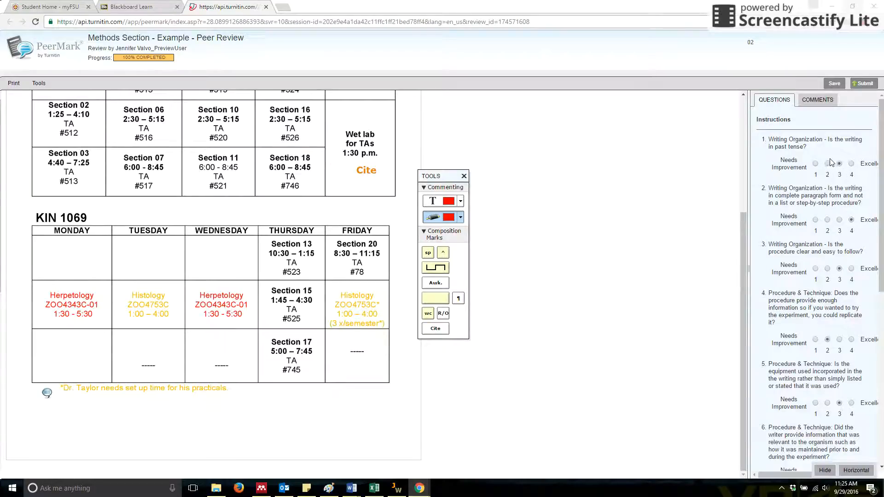
Step: Check the ratings of all the review questions, submit the paper 02 review and return to the assignment inbox
scroll(842, 215, "down", 5)
scroll(850, 184, "up", 5)
scroll(854, 216, "down", 3)
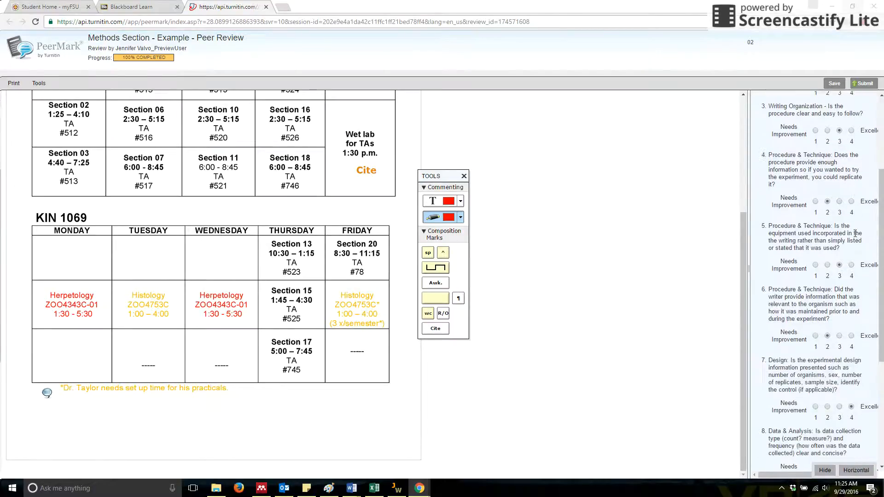
scroll(855, 233, "up", 3)
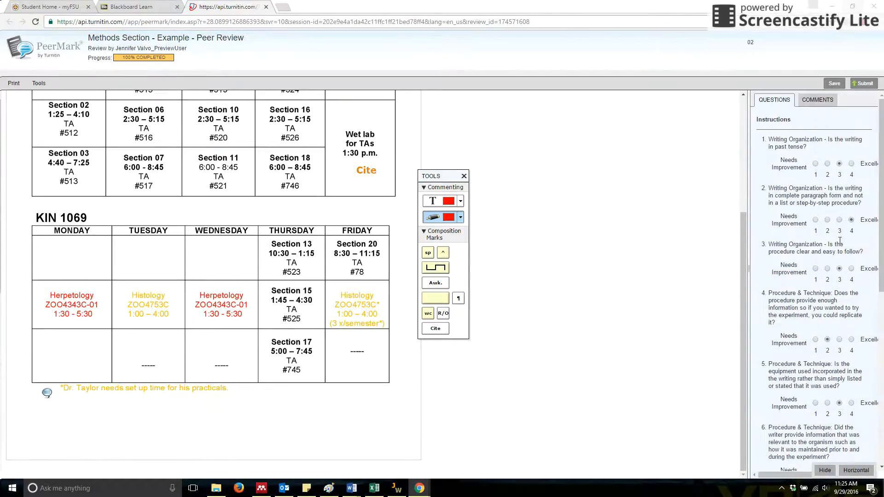
scroll(851, 280, "down", 7)
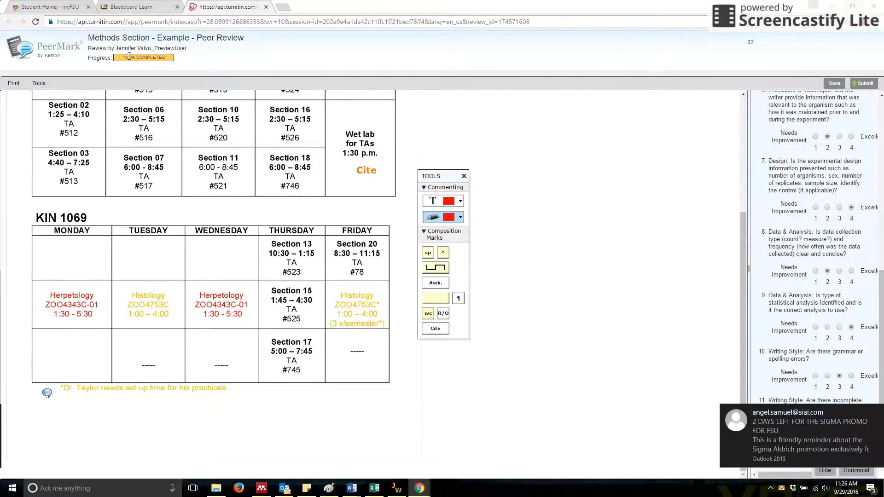
left_click(866, 84)
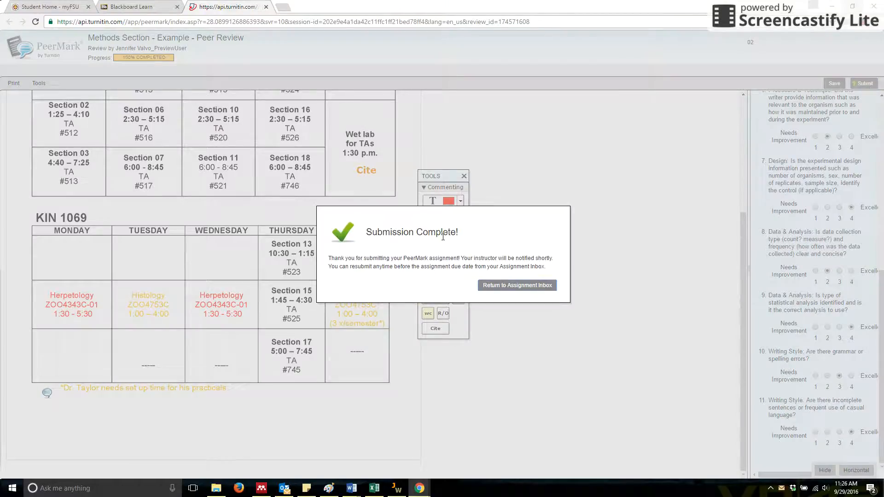
left_click(527, 296)
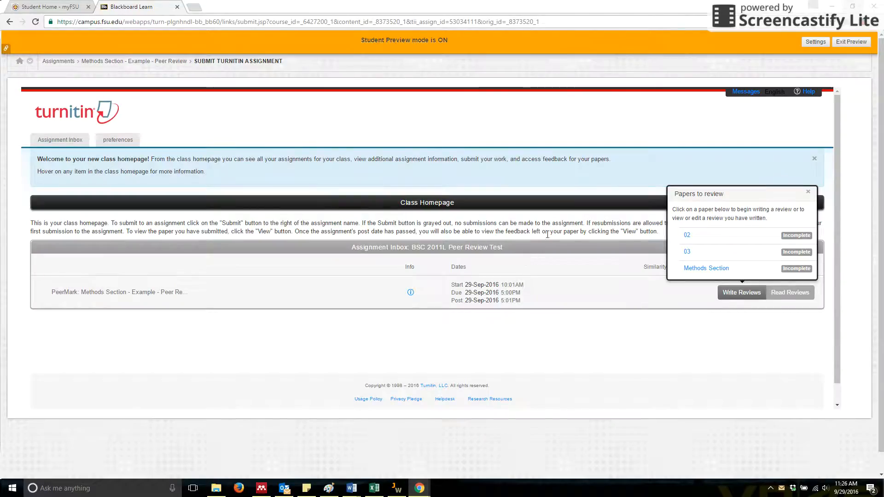
Step: Open the review for paper 03 and examine its question ratings, comments and composition marks
left_click(686, 254)
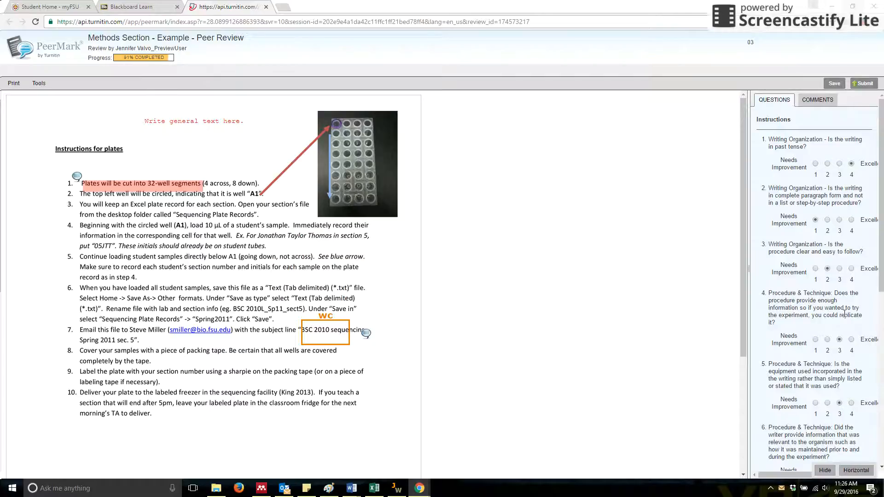
scroll(845, 315, "down", 2)
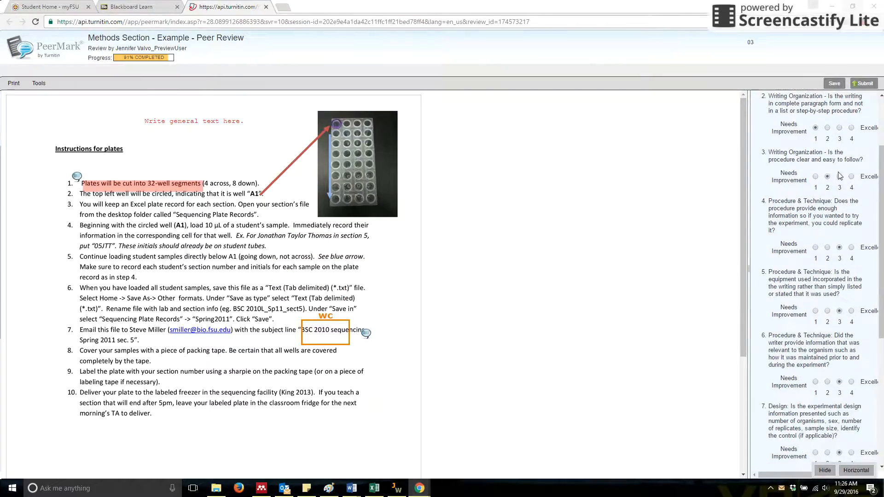
scroll(852, 223, "down", 4)
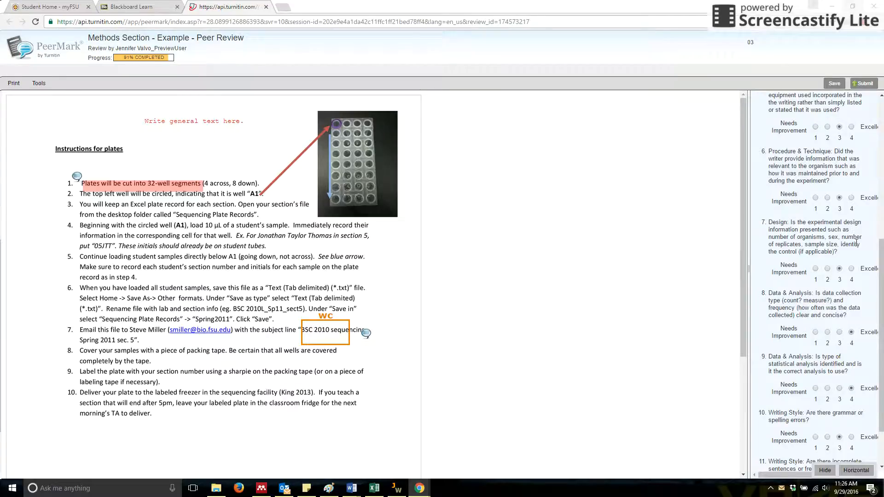
scroll(852, 309, "down", 2)
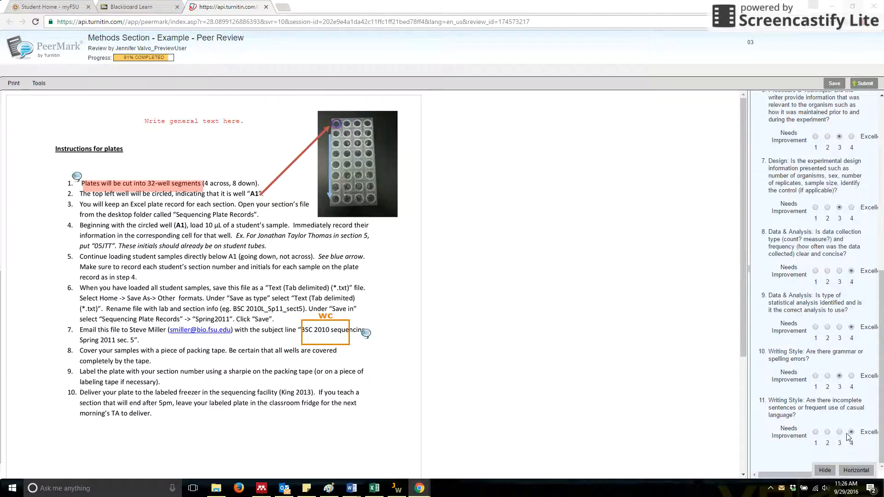
mouse_move(75, 178)
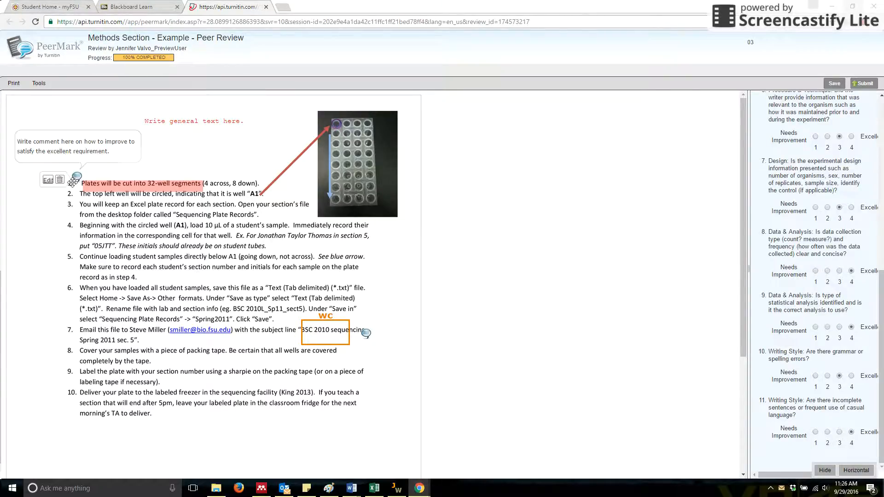
mouse_move(319, 332)
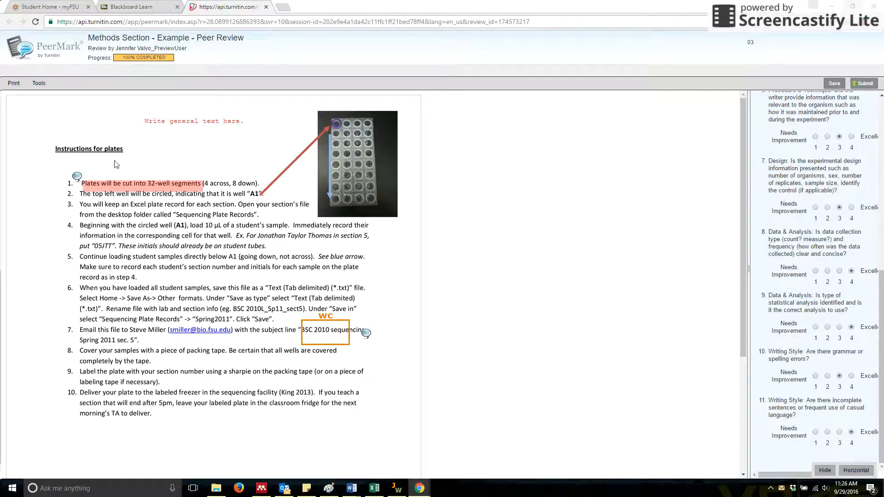
mouse_move(232, 118)
Step: Submit the paper 03 review and return to a refreshed assignment inbox
left_click(868, 86)
left_click(531, 291)
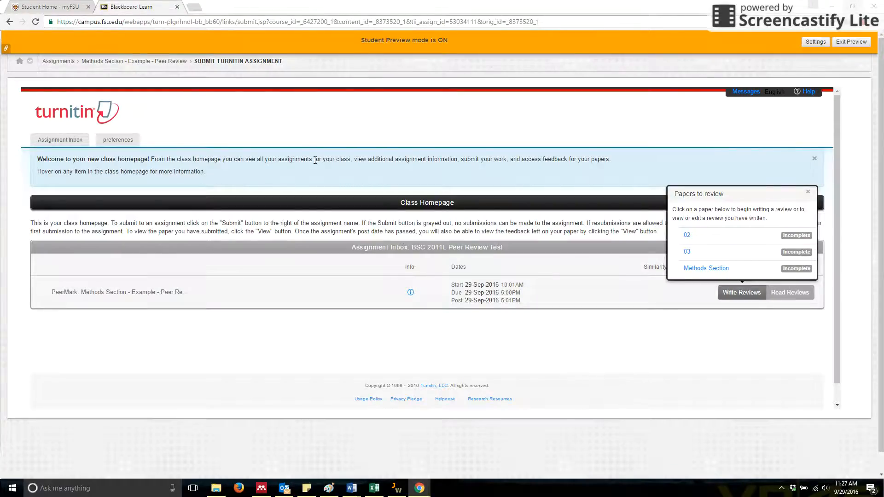
left_click(35, 22)
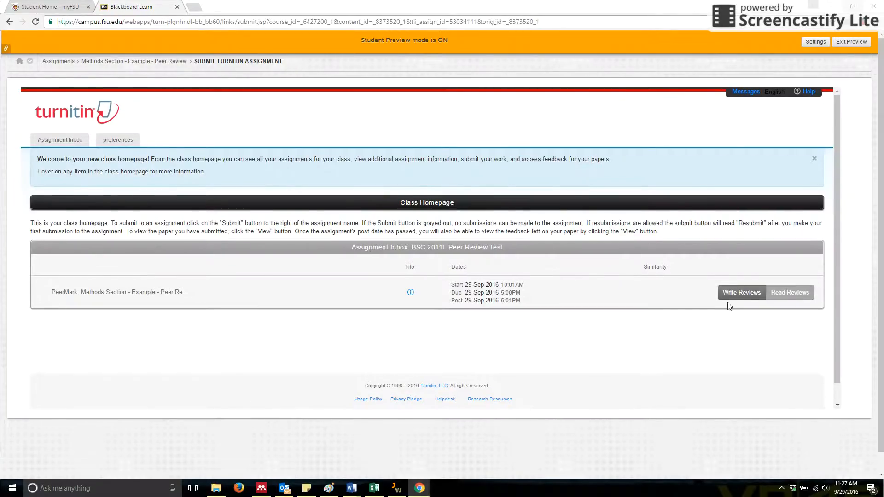
Step: Open the incomplete review for the Methods Section paper and look through the paper's text
left_click(733, 294)
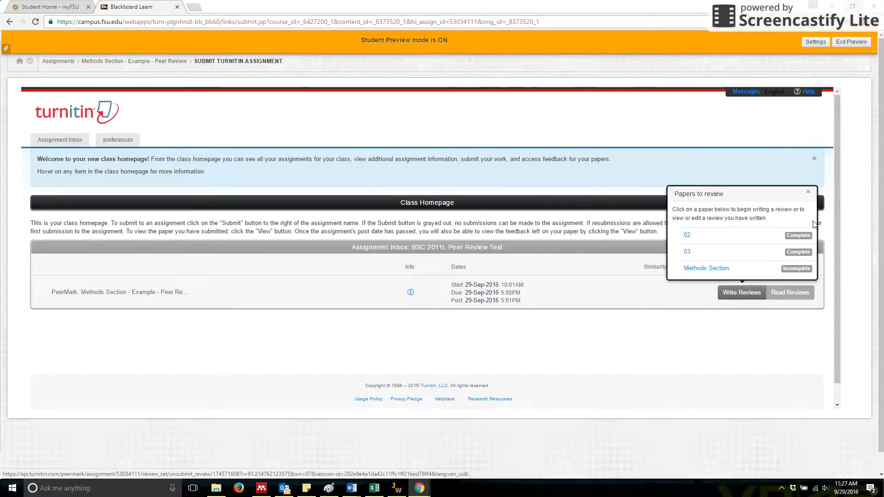
left_click(803, 272)
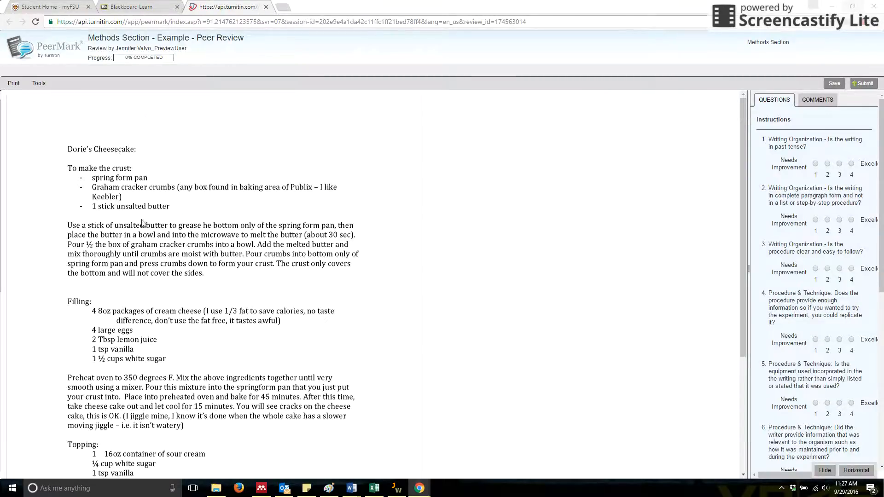
scroll(177, 176, "down", 4)
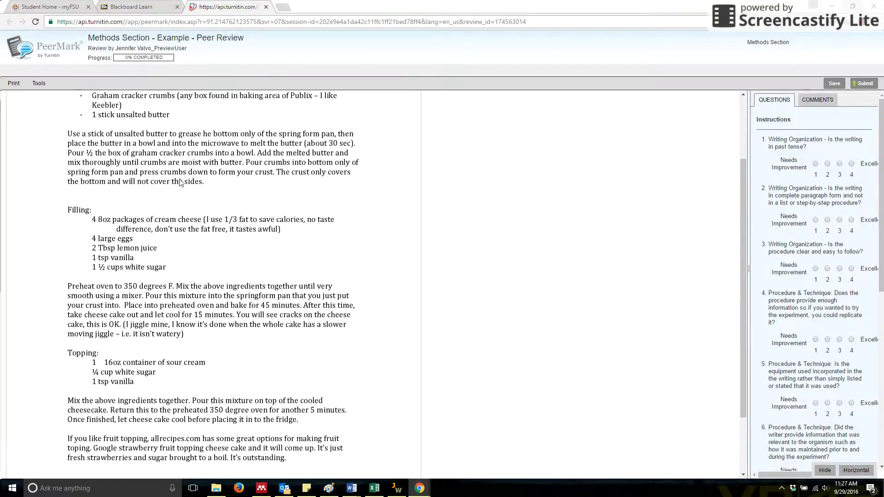
scroll(259, 249, "up", 4)
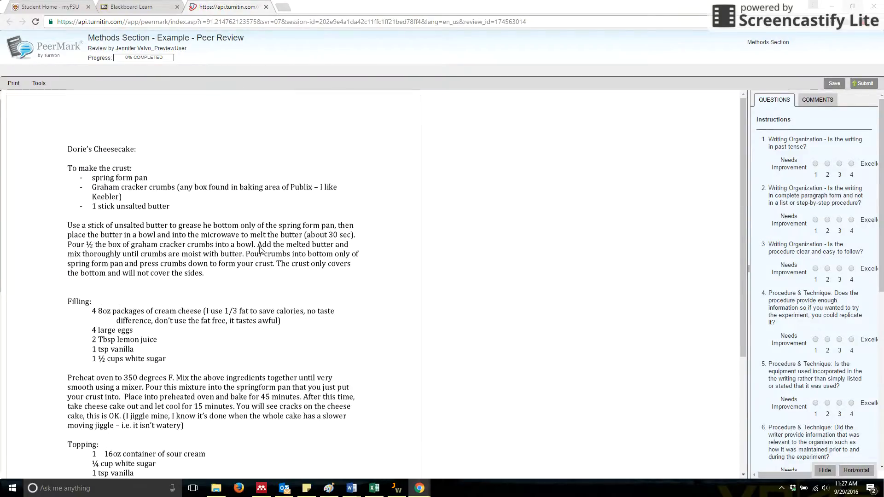
Step: Rate all eleven review questions for the Methods Section paper 4, the Excellent end of the scale
left_click(851, 165)
left_click(851, 268)
scroll(851, 268, "down", 3)
left_click(851, 201)
left_click(851, 336)
scroll(851, 338, "down", 3)
left_click(852, 269)
left_click(852, 332)
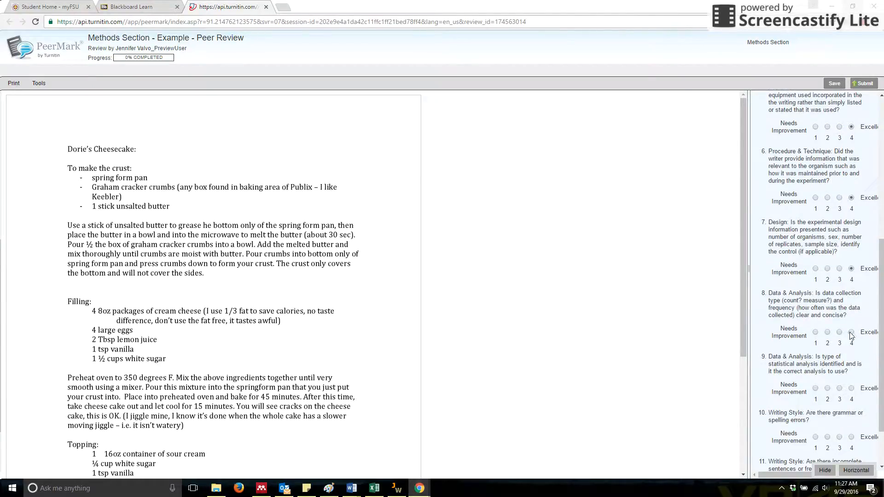
left_click(851, 389)
scroll(854, 383, "down", 1)
left_click(851, 375)
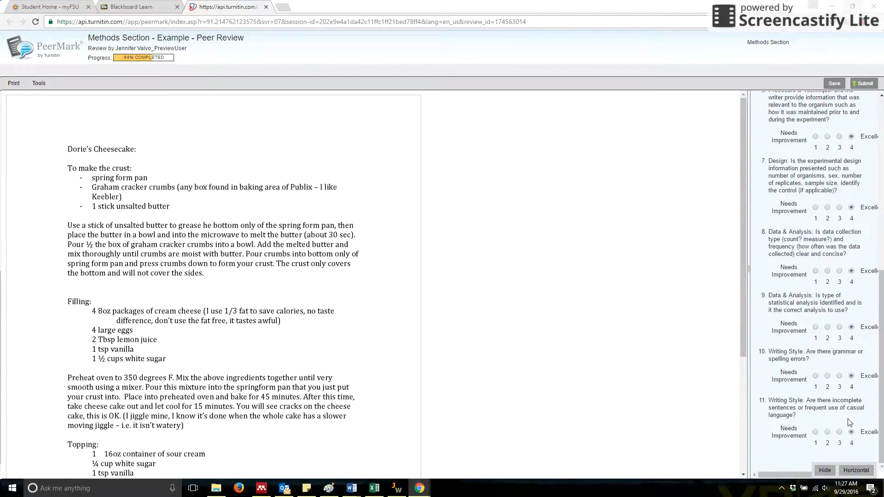
Step: Add the comment "This looks delicious." above the cheesecake title and save it
left_click(184, 135)
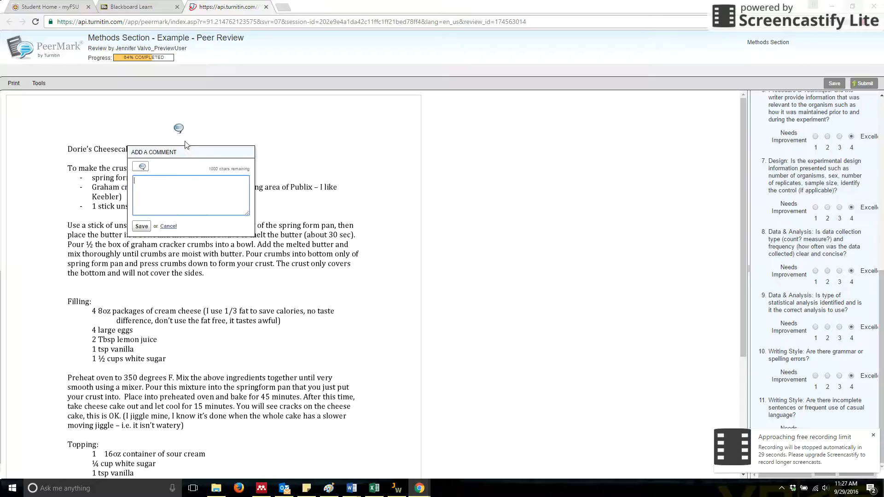
type("This looks delicious.")
left_click(141, 226)
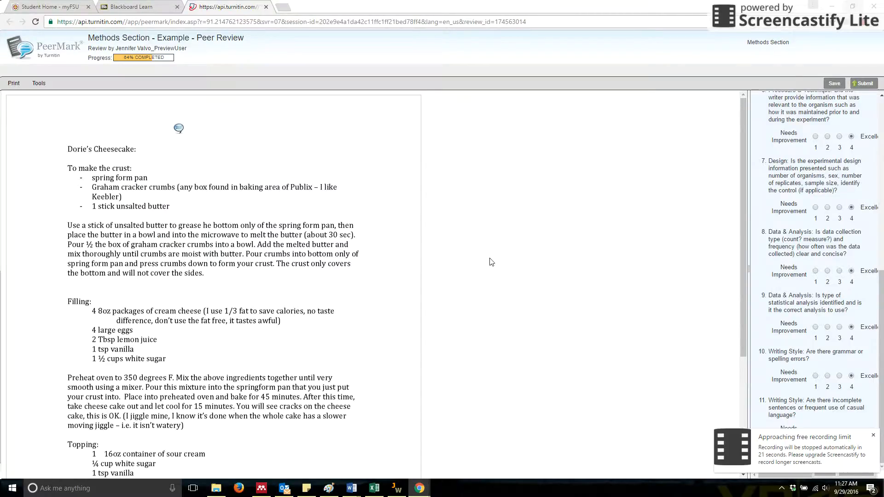
Step: Submit the Methods Section paper review and return to the assignment inbox
scroll(548, 263, "down", 4)
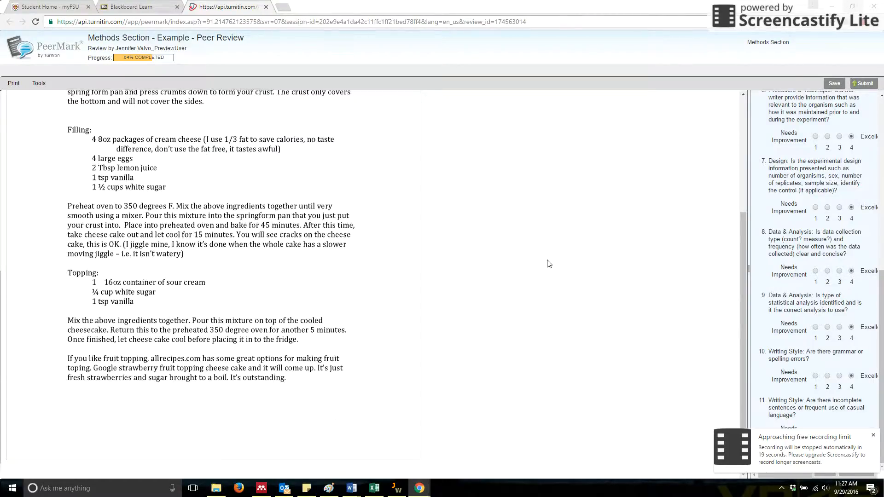
left_click(865, 83)
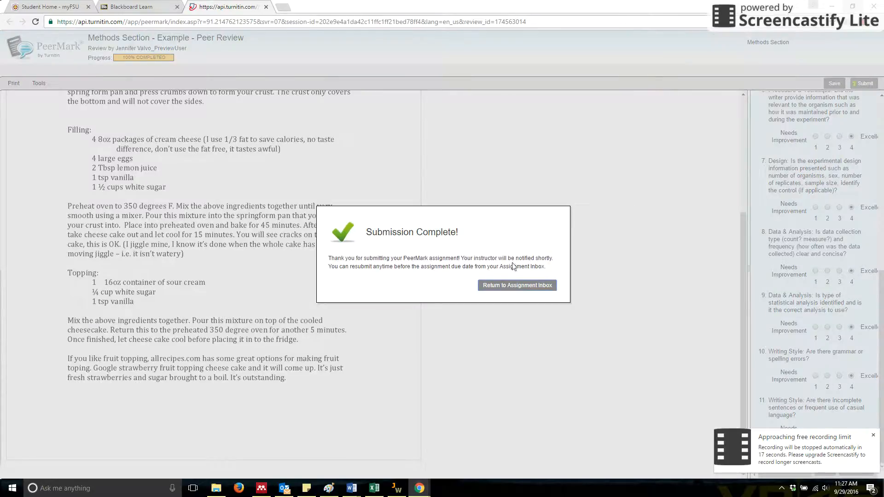
left_click(518, 286)
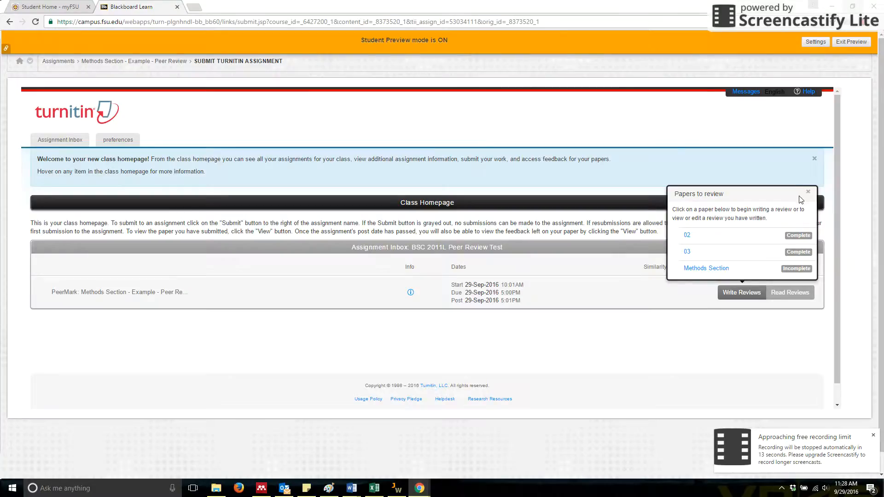
Step: Refresh the assignment inbox, check the completion status of every paper to review and close the list
left_click(35, 21)
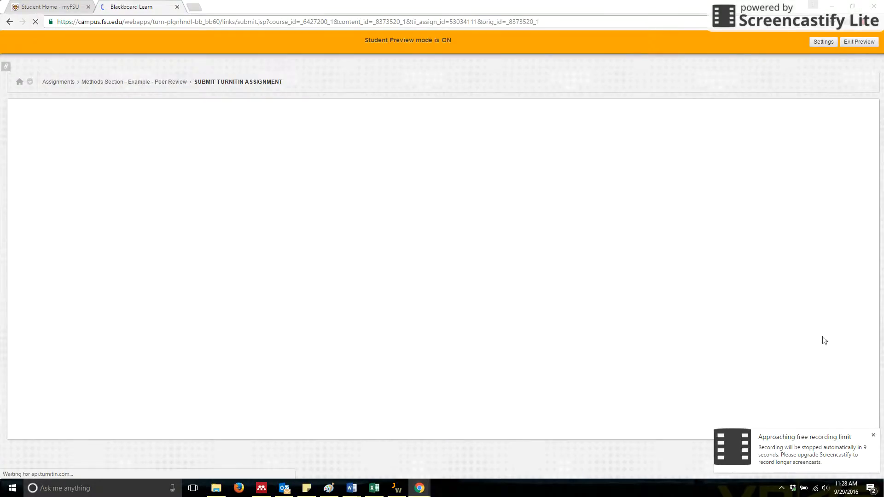
left_click(759, 295)
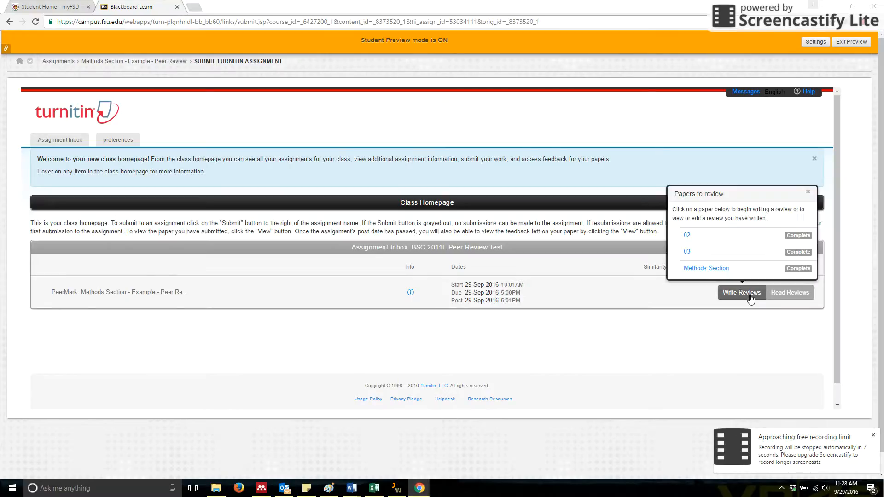
left_click(807, 193)
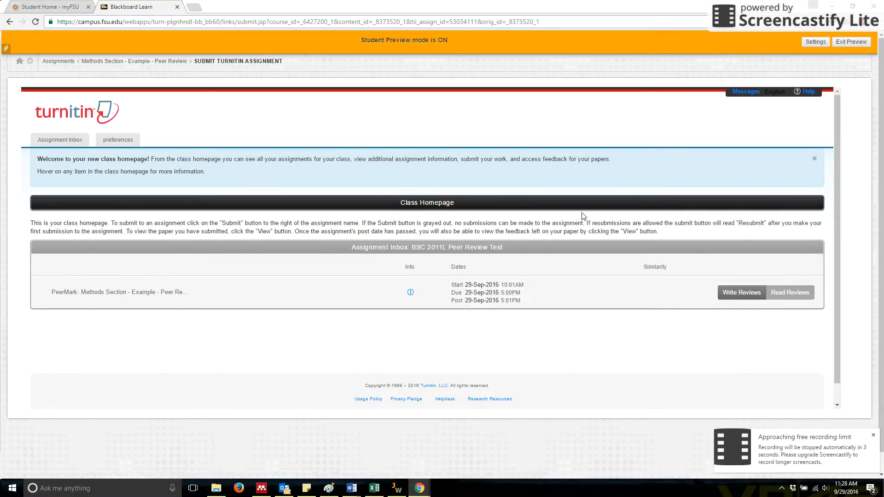